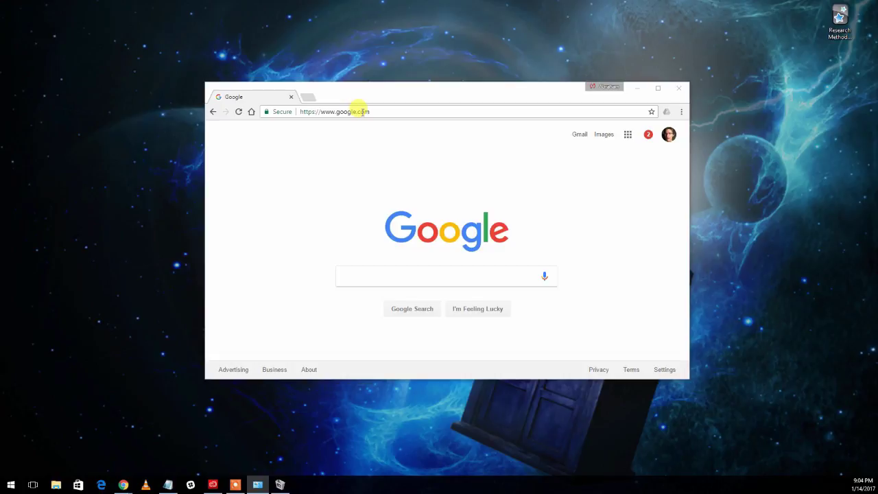
Step: Enter ankisrs.net in Chrome's address bar to load the Anki homepage
click(362, 112)
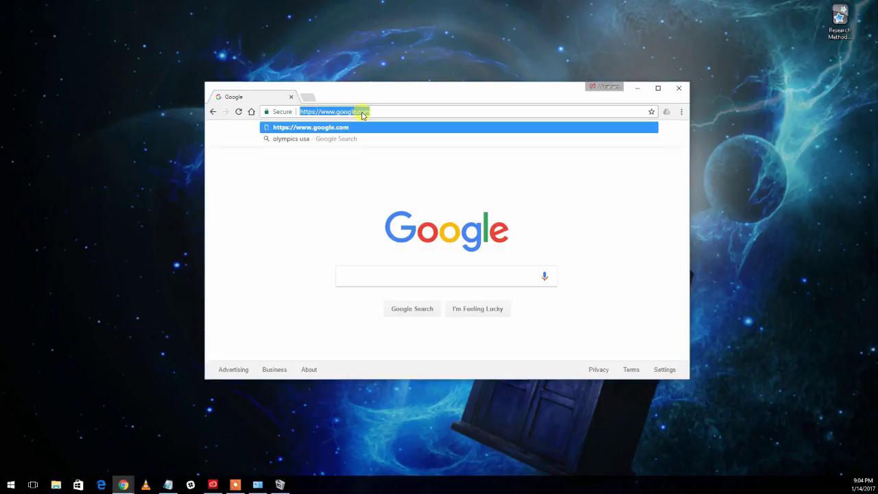
text(ankisr)
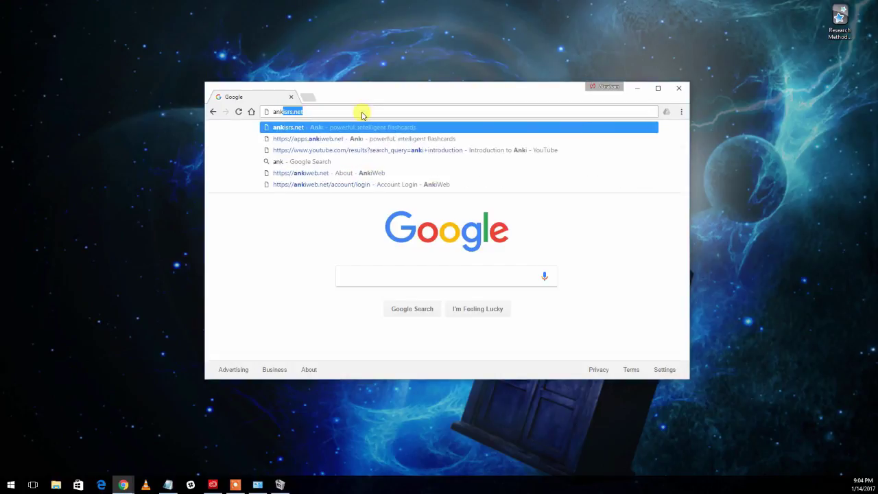
text(s.net)
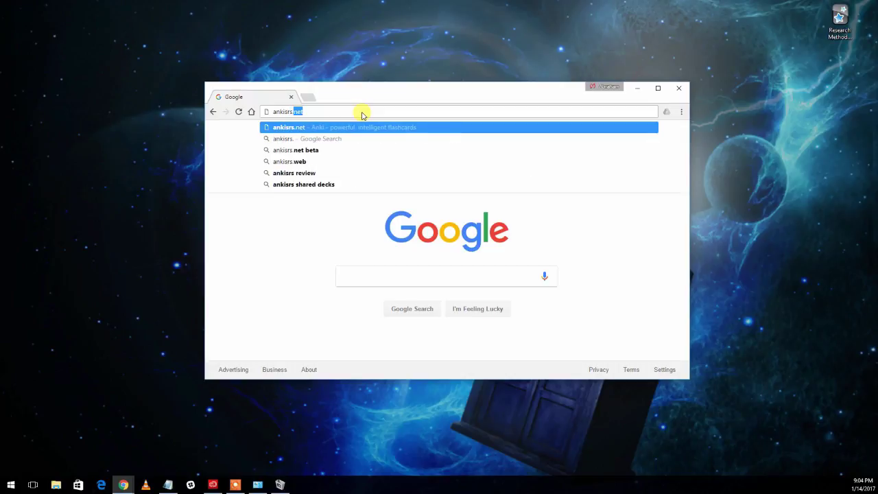
key(Return)
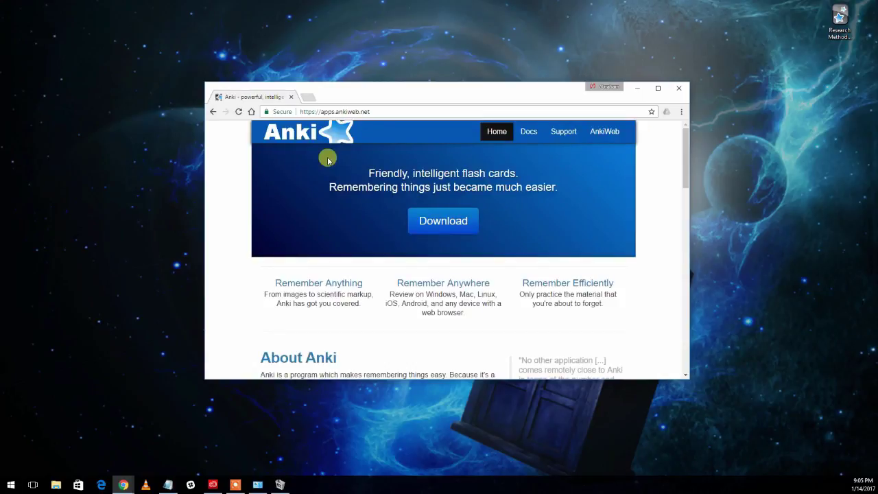
Step: Jump to the homepage's Download Anki section showing the Windows 2.0.38 download
click(445, 230)
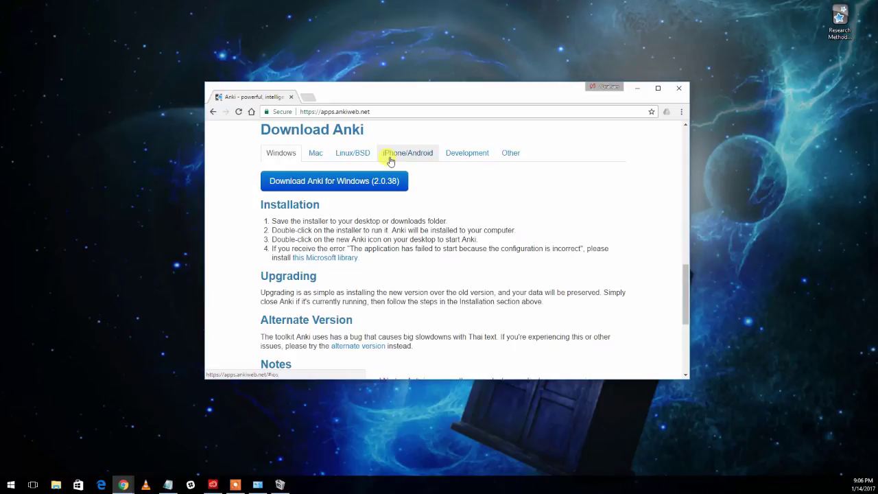
Step: Download the Windows installer and install Anki 2.0.38 into the default Program Files folder
click(312, 187)
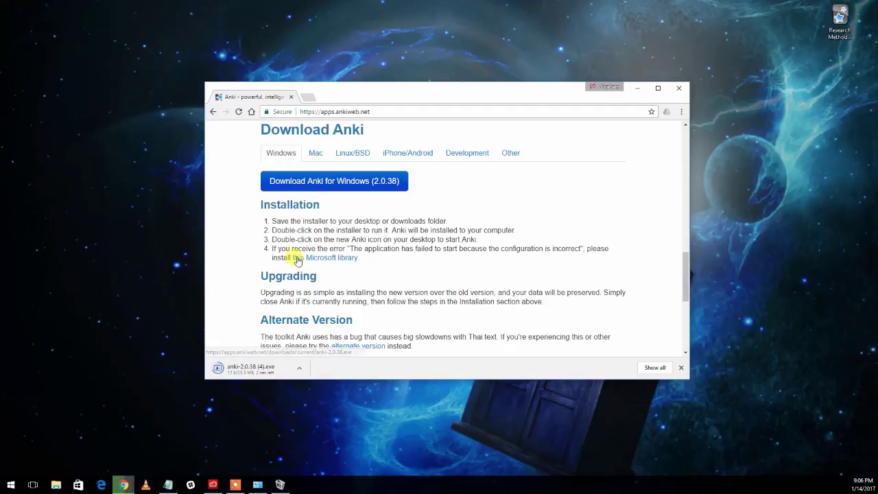
click(260, 370)
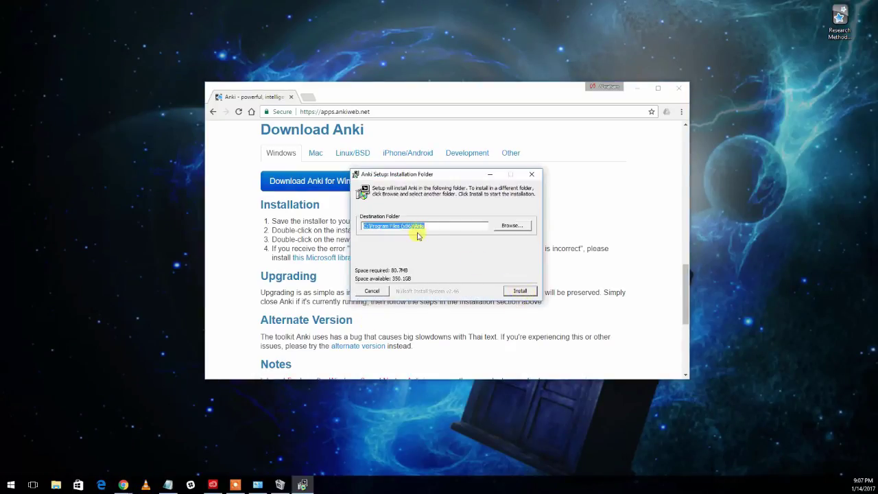
click(522, 293)
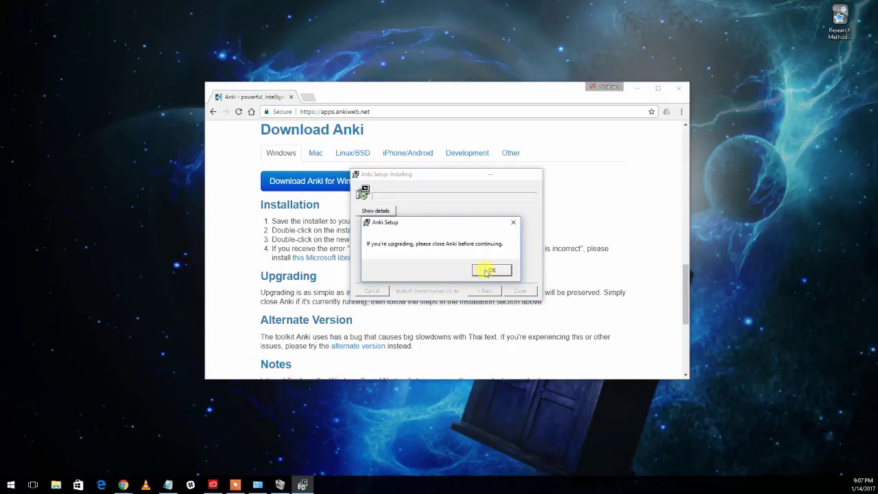
click(490, 271)
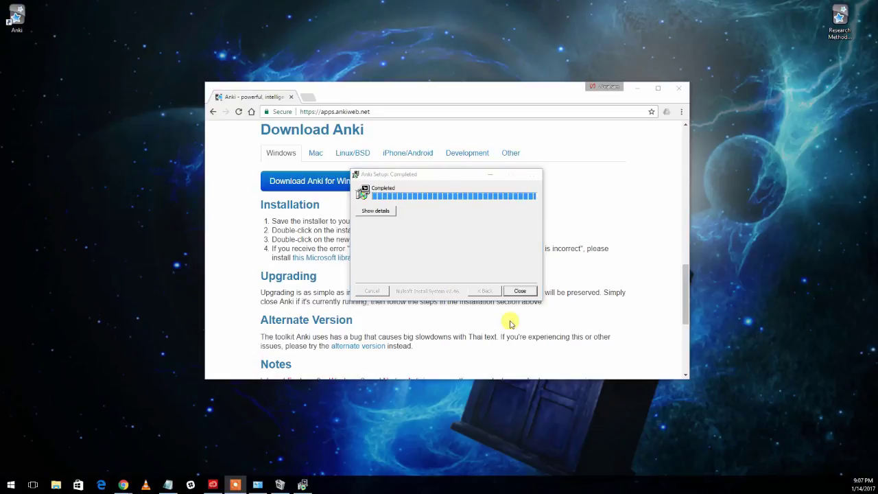
click(532, 294)
click(531, 293)
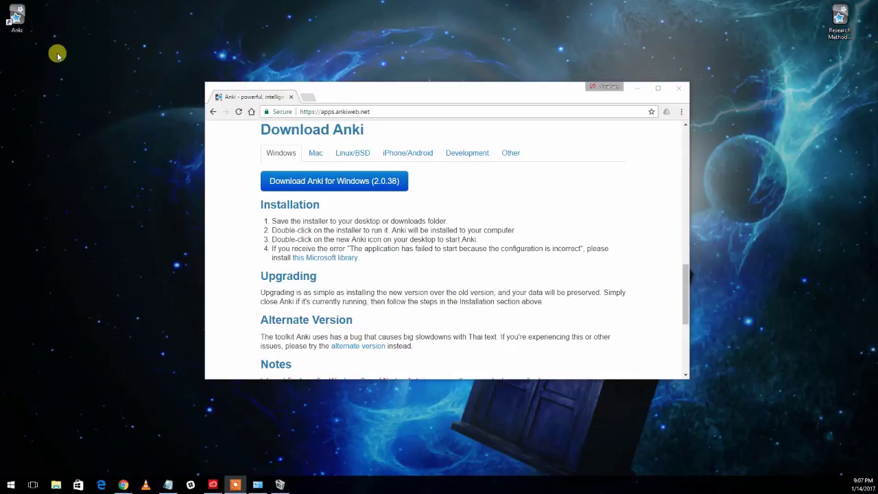
Step: Launch Anki from the desktop shortcut and confirm English as the interface language
double_click(17, 21)
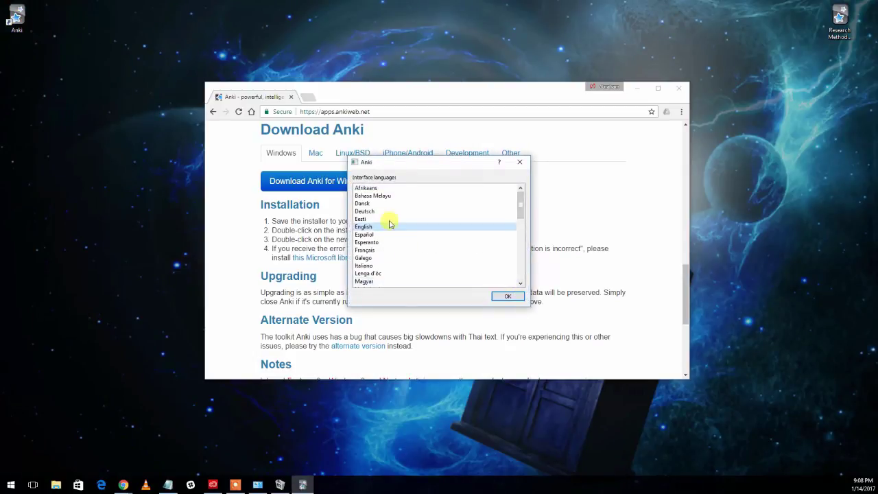
click(508, 296)
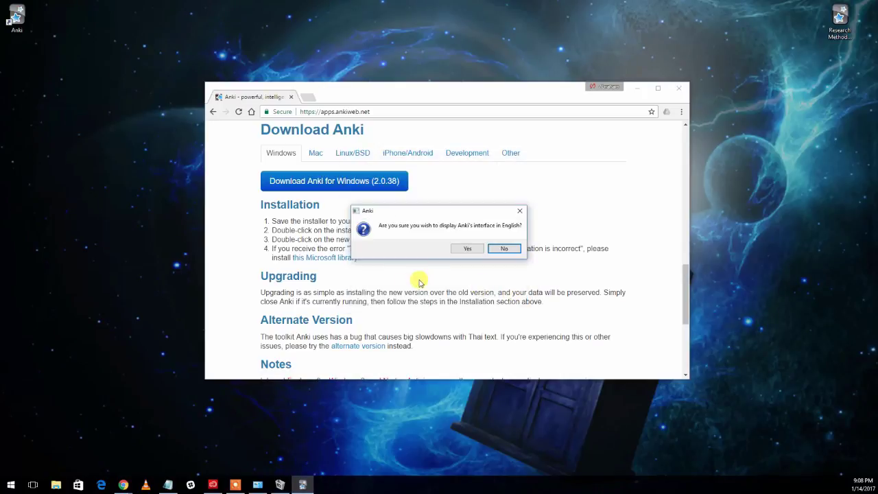
click(474, 249)
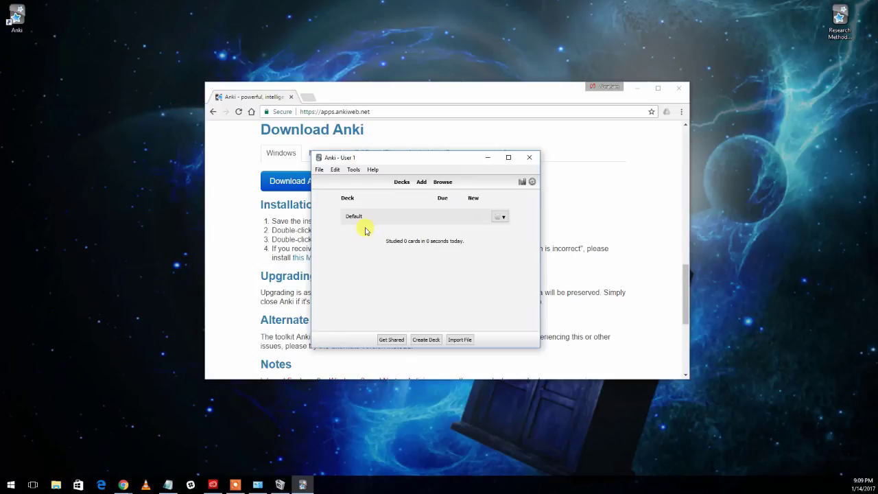
Step: Return to the browser and go to the AnkiWeb account registration page
click(373, 97)
drag(687, 291, 691, 133)
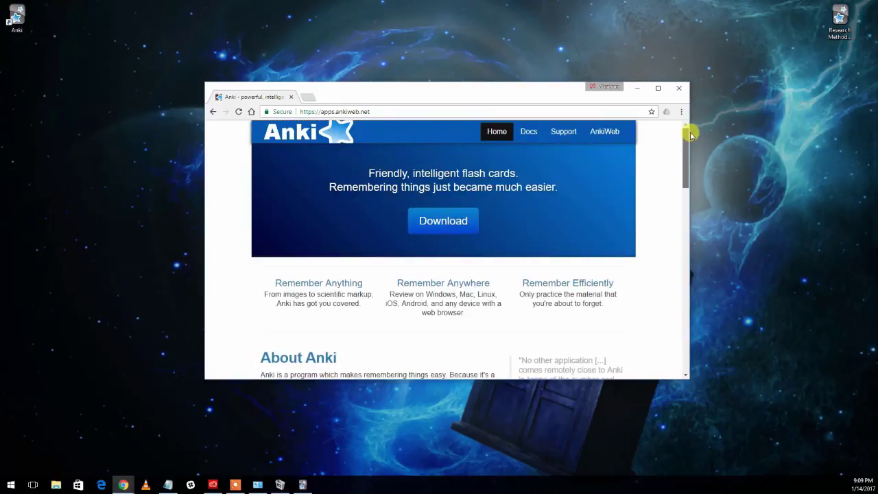
click(601, 139)
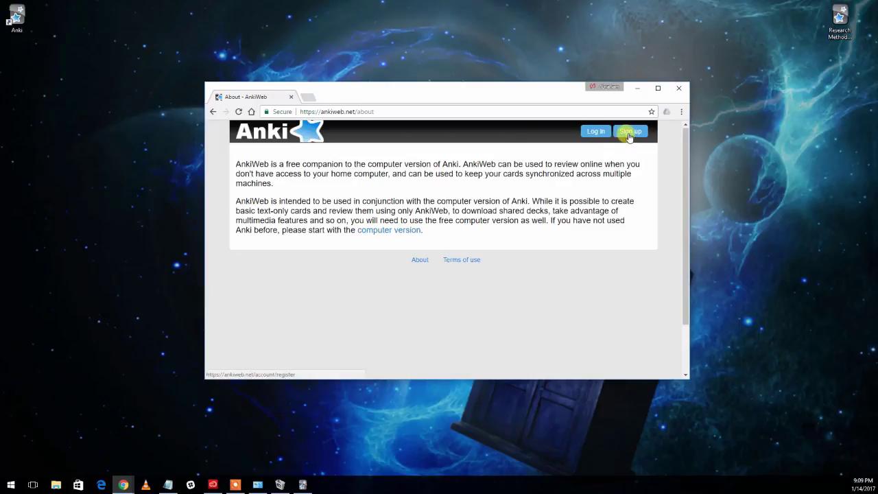
click(629, 135)
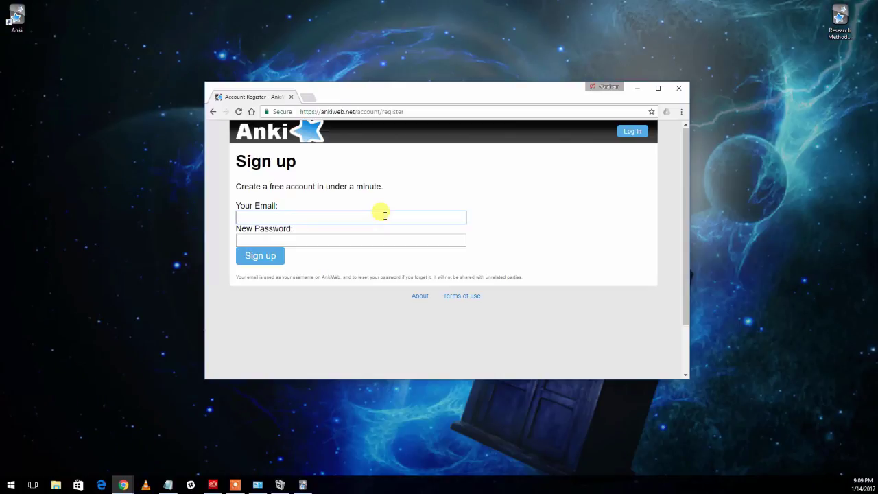
Step: Sign up using the saved e-mail address and a new password
text(abraham)
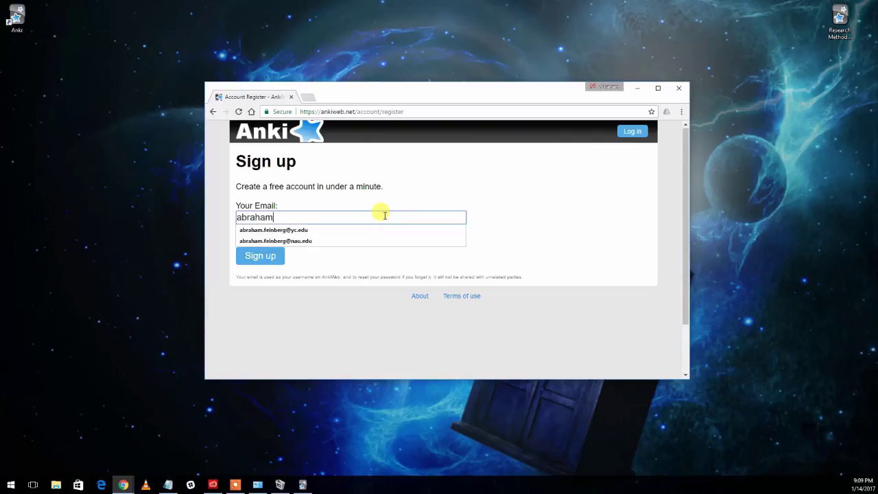
key(Down)
key(Down)
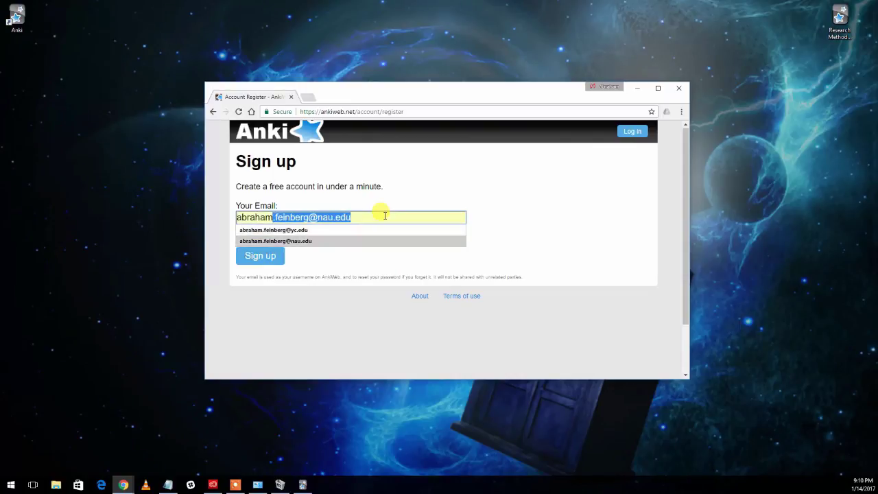
key(Return)
click(333, 240)
text(••••••••)
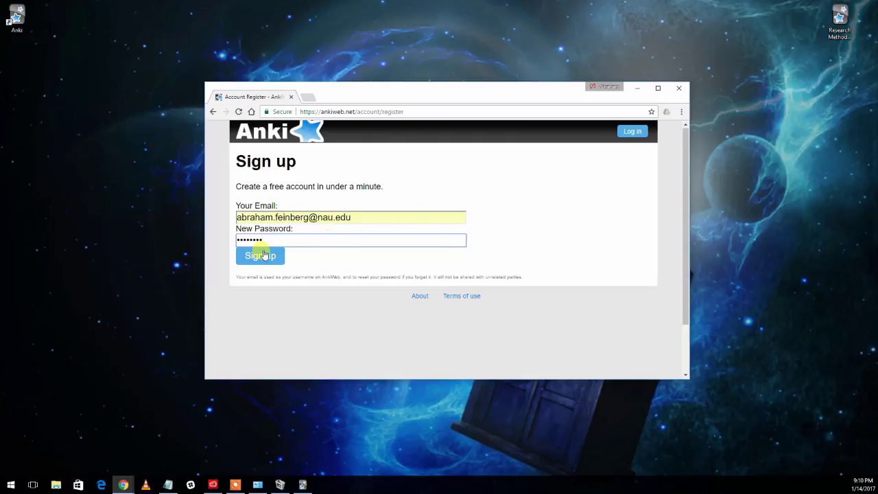
click(261, 258)
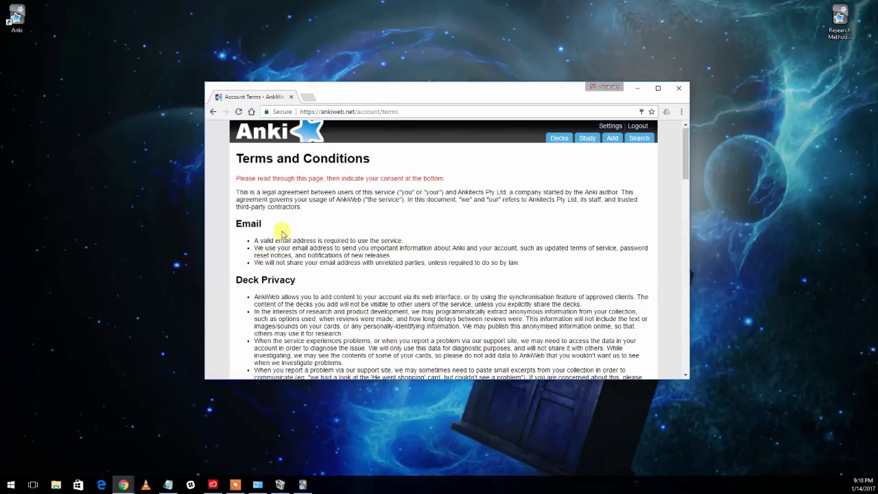
Step: Accept the AnkiWeb Terms & Conditions and continue to the Decks page
scroll(304, 234, down, 3)
scroll(307, 237, down, 10)
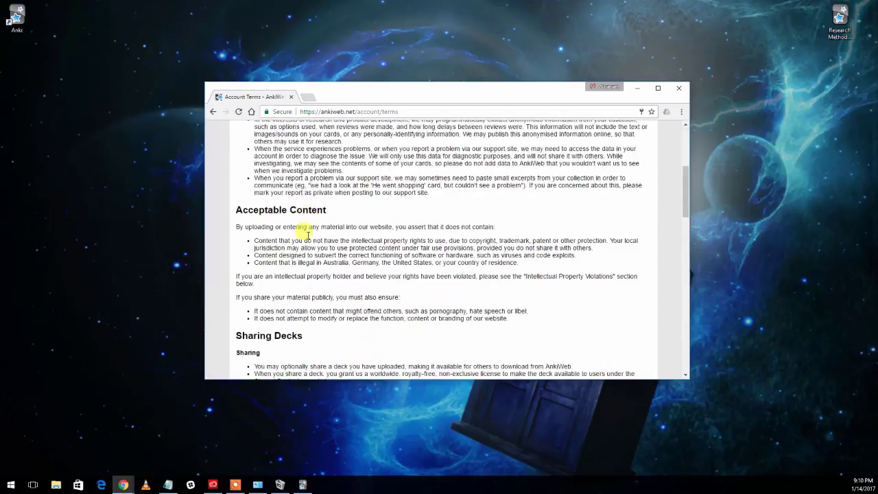
scroll(305, 233, down, 12)
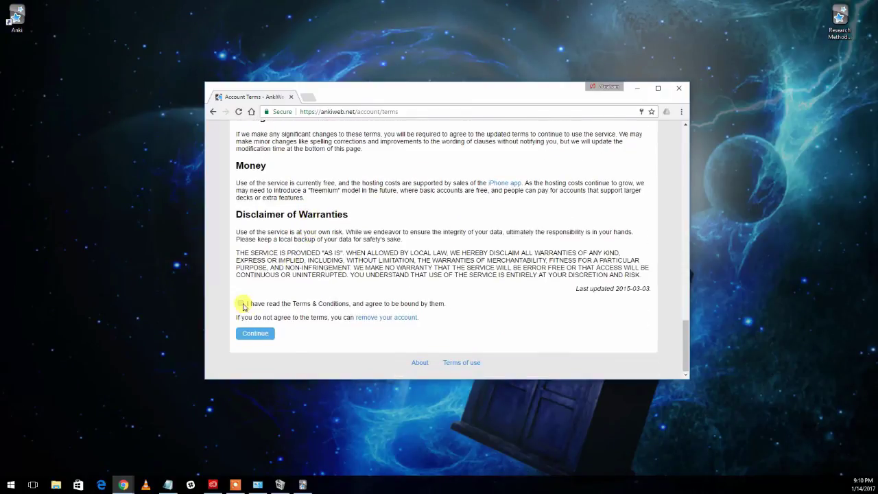
click(240, 303)
click(259, 334)
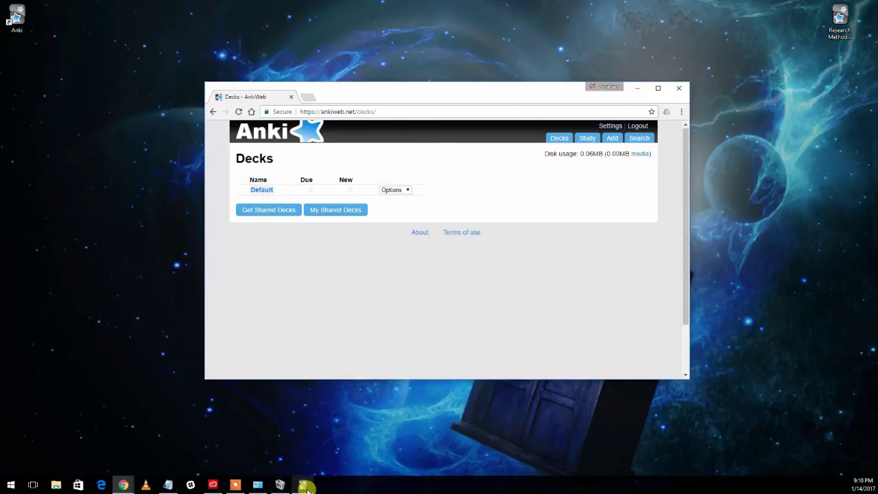
Step: Switch to the Anki User 1 window from the taskbar
click(304, 485)
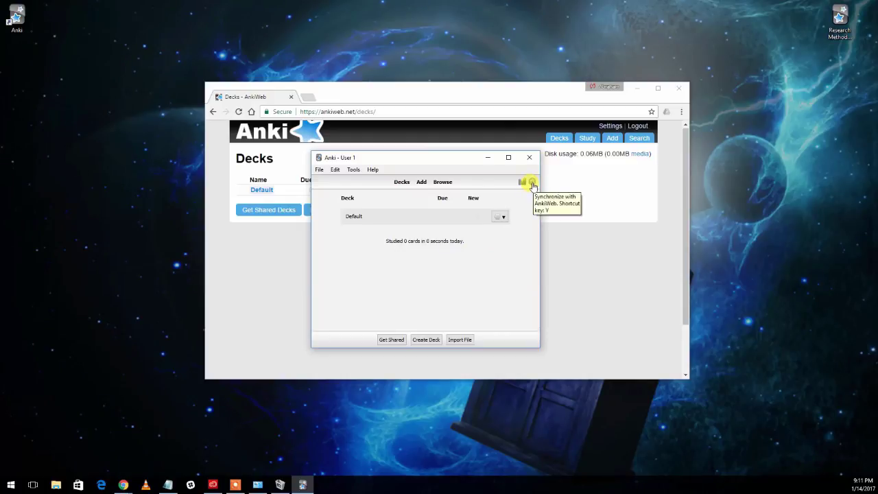
Step: Sync the collection, logging in with the AnkiWeb e-mail address and password
click(533, 183)
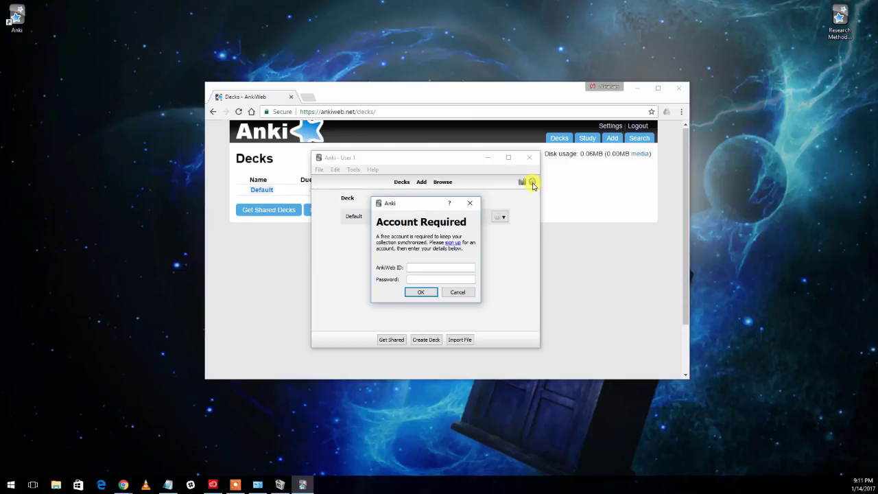
key(Tab)
text(••••••••)
click(422, 293)
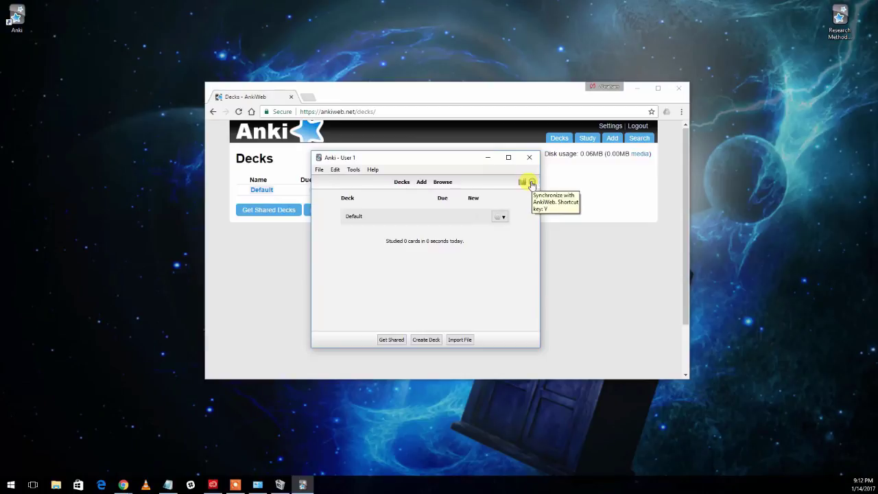
click(532, 184)
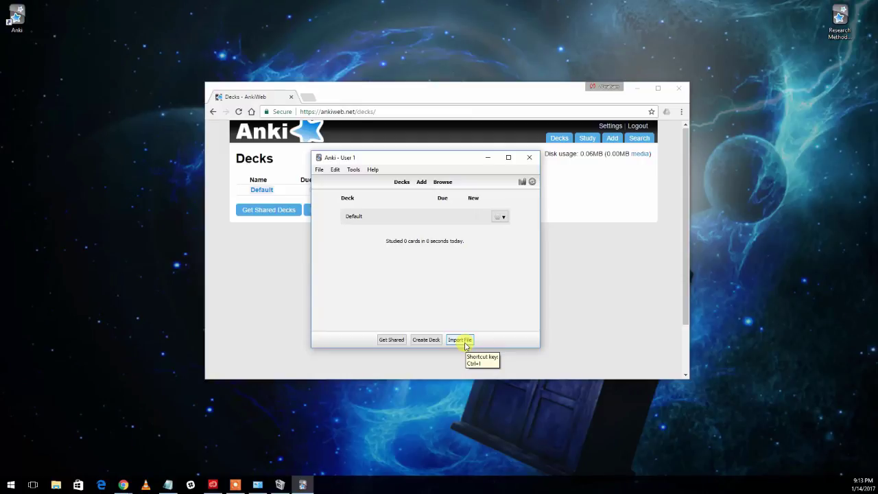
Step: Open Anki's Import File browser on the Desktop folder after trying the desktop .apkg directly
click(850, 33)
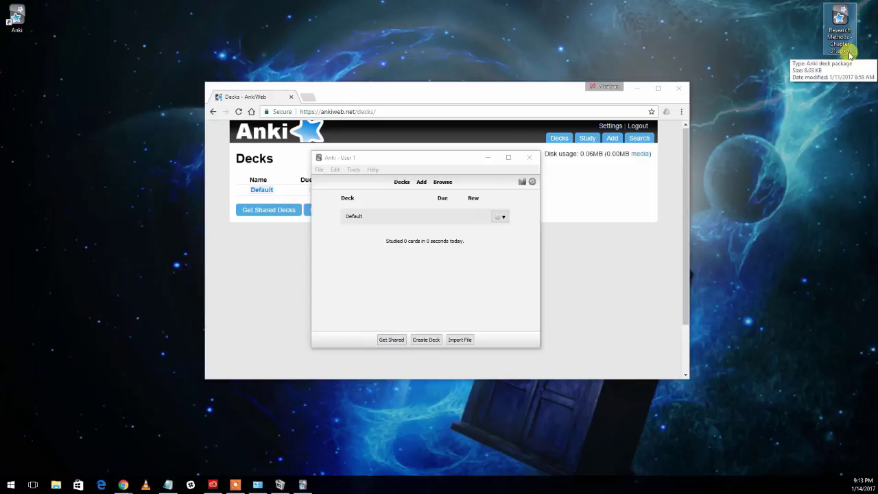
double_click(839, 56)
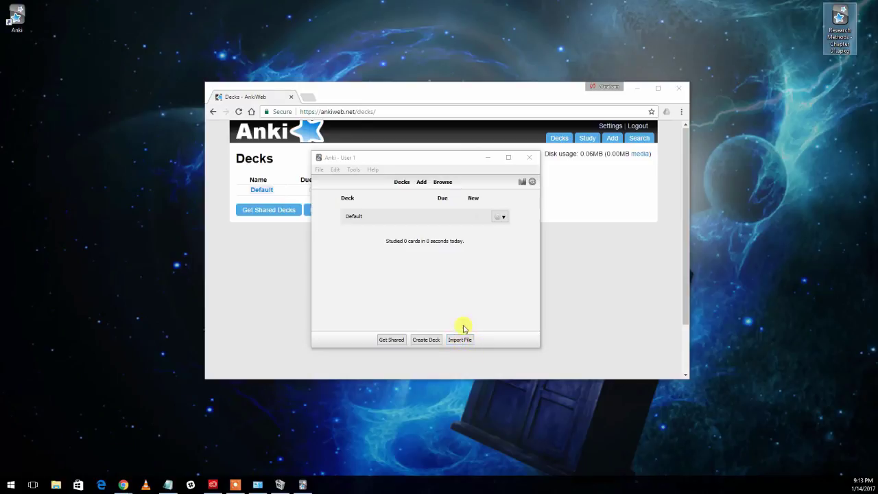
click(455, 341)
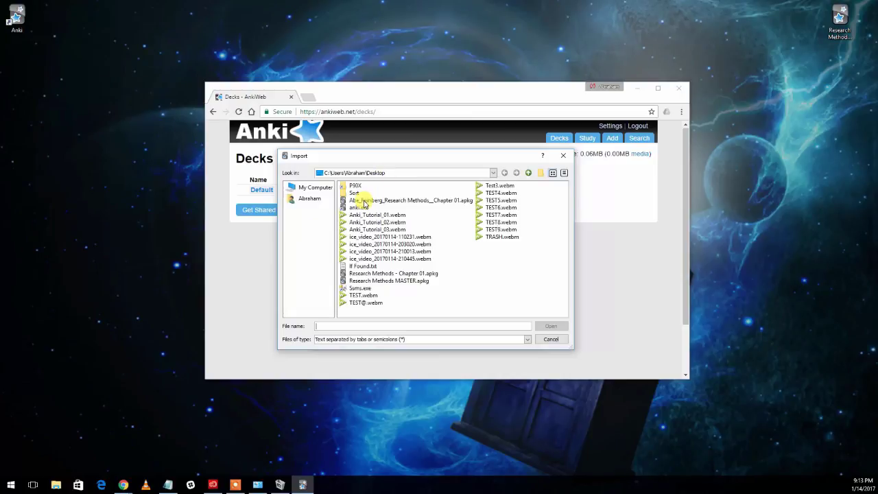
Step: Import 'Research Methods - Chapter 01.apkg', adding the Chapter 01 subdeck with 20 new cards
click(428, 201)
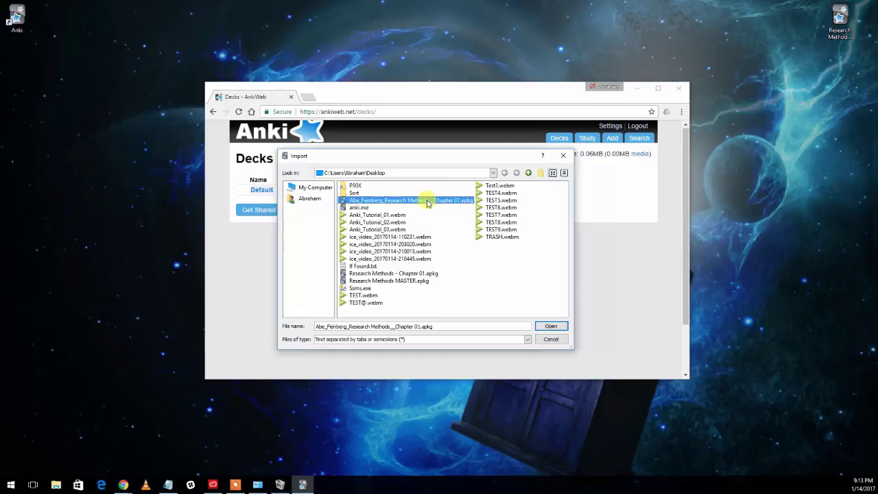
click(401, 274)
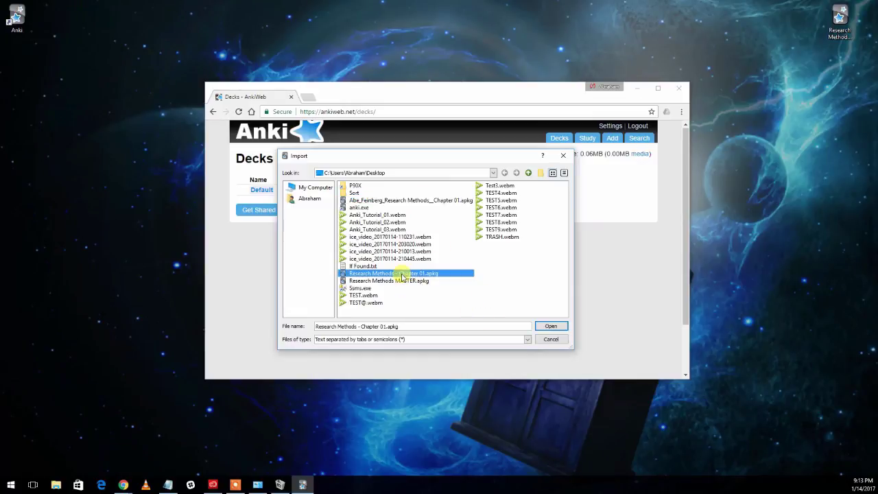
click(552, 327)
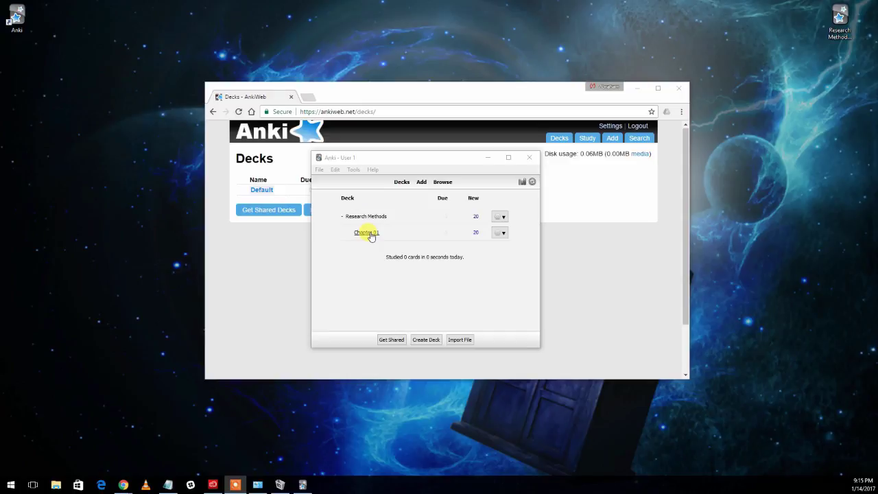
Step: Open the Chapter 01 subdeck to see its overview with 20 new, 0 learning, 0 to review
click(369, 234)
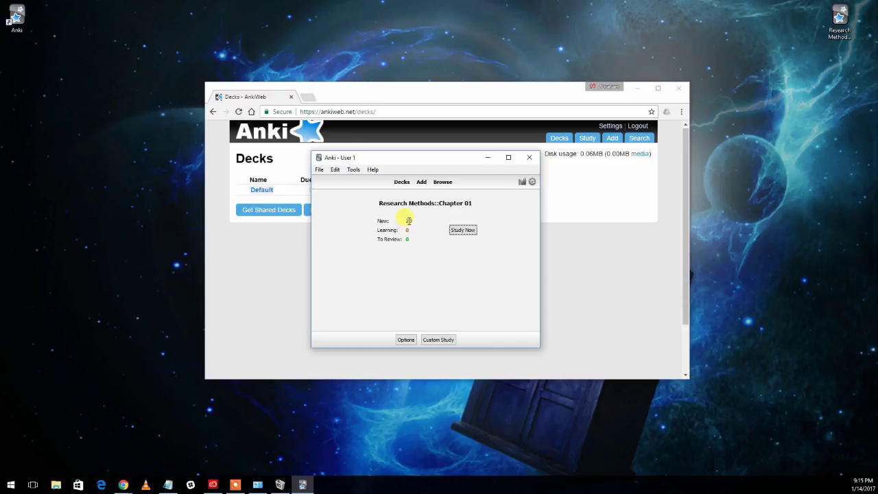
Step: Start studying Chapter 01, reveal the first card's answer and rate it Again
click(460, 231)
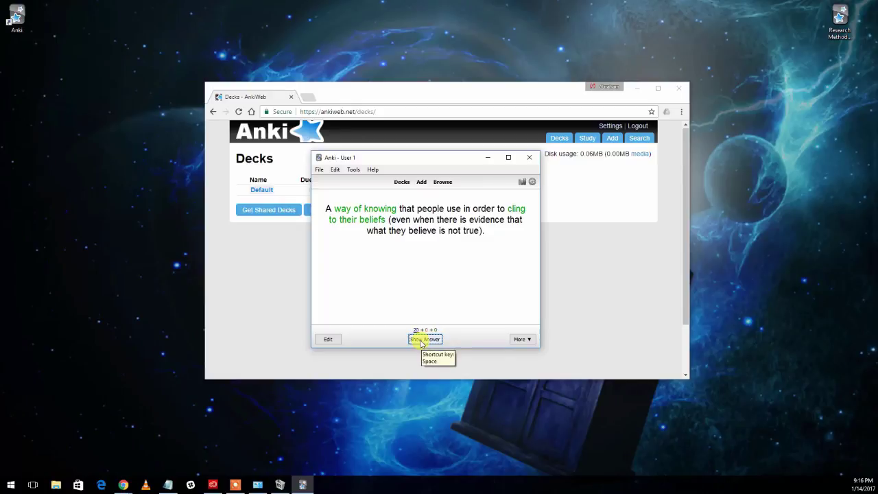
click(422, 341)
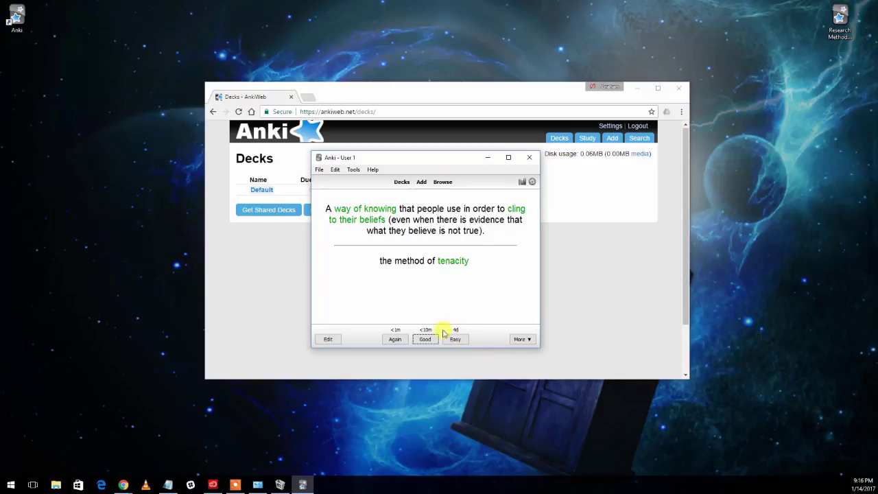
click(401, 340)
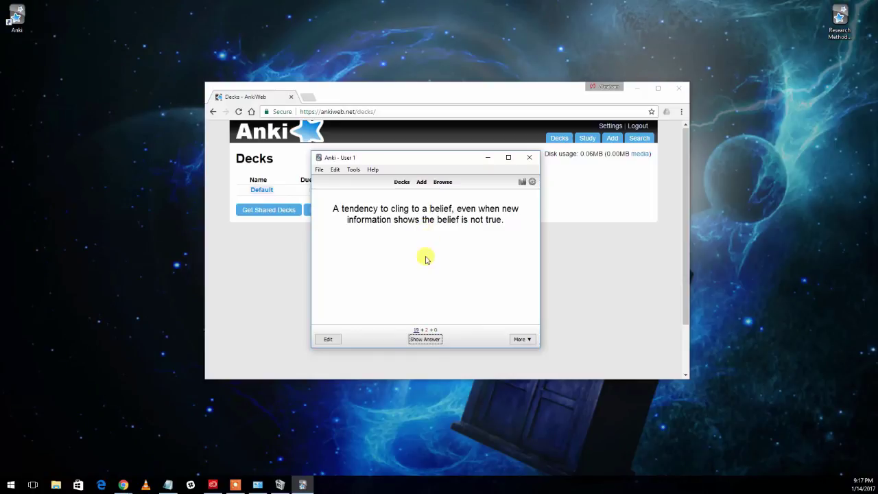
Step: Rate the belief perseverance card Again and the method of intuition card Easy
click(426, 340)
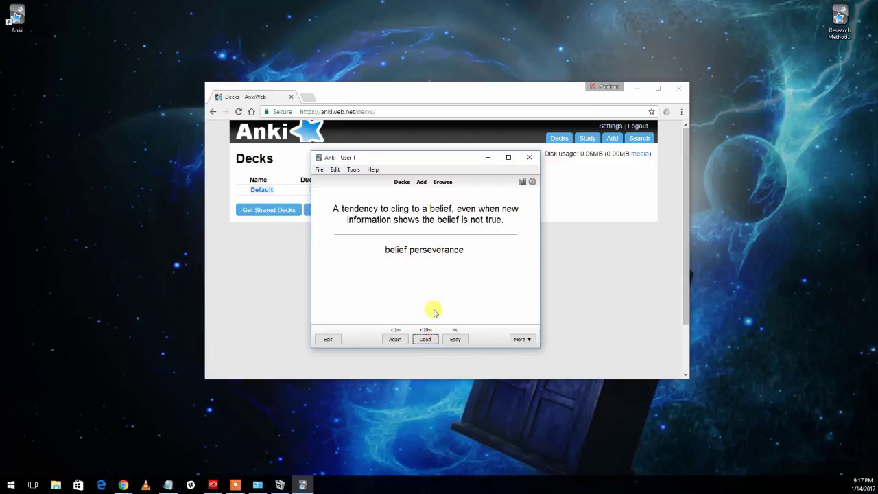
click(396, 339)
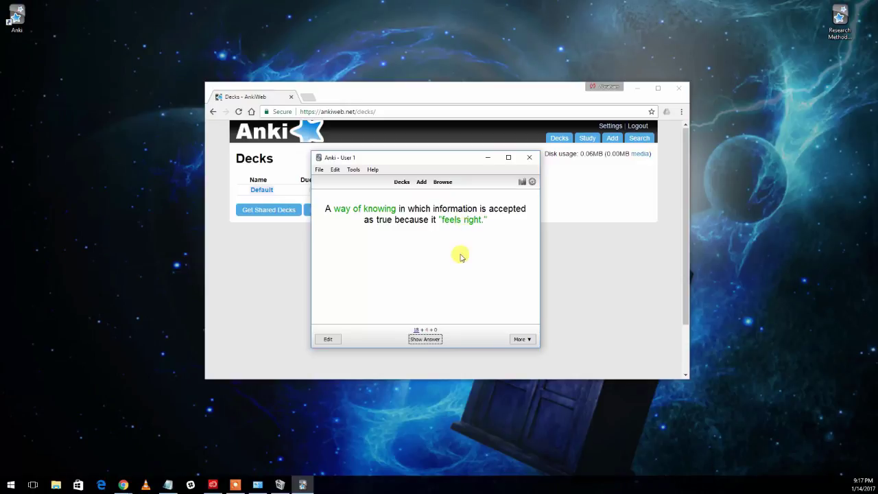
click(436, 341)
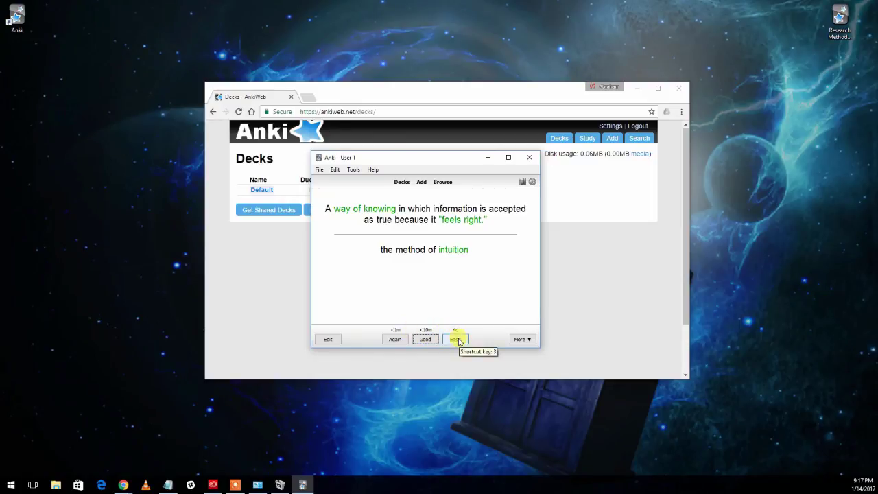
click(456, 338)
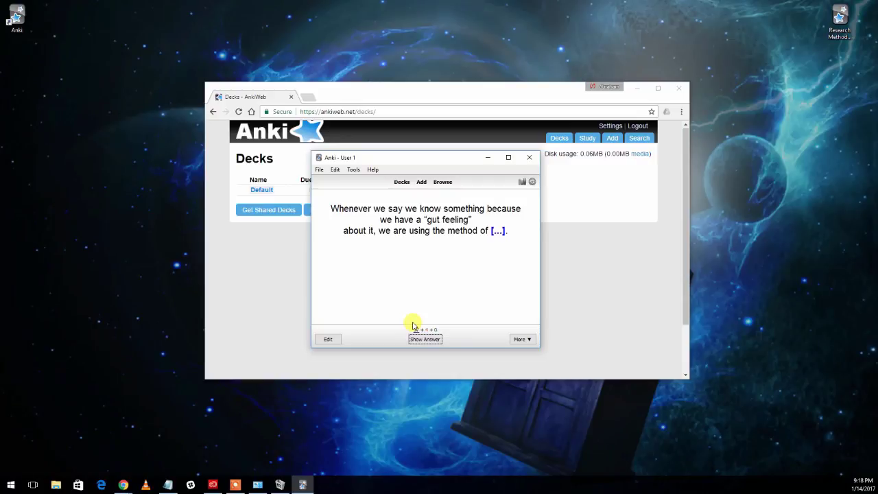
Step: Answer the last Chapter 01 card with the minus shortcut key to finish the session
key(minus)
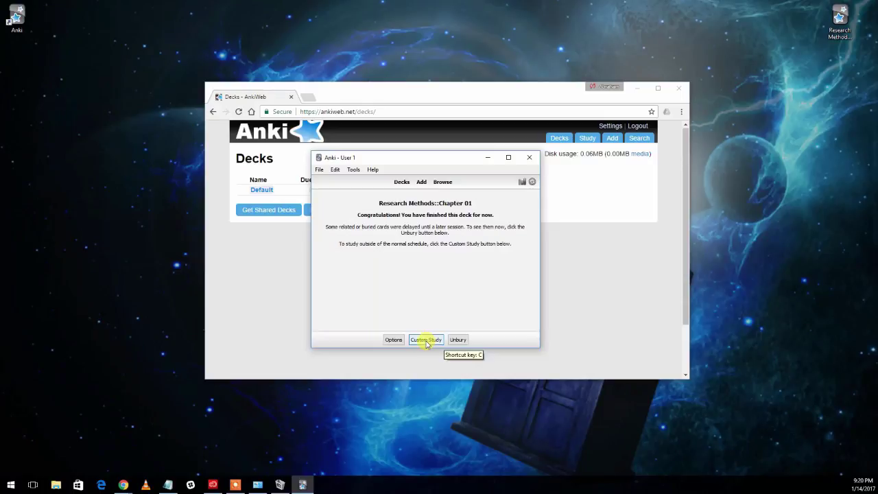
Step: Dismiss the Custom Study options with OK and sync the collection with AnkiWeb
click(426, 341)
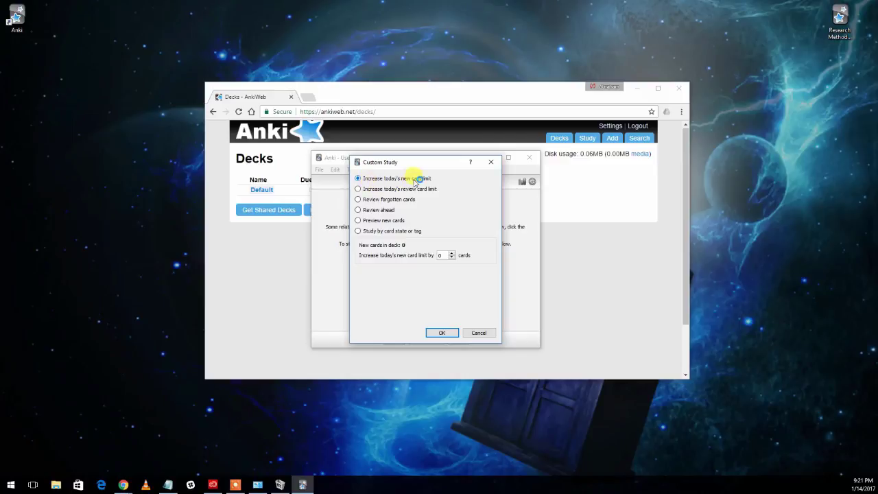
double_click(445, 256)
click(439, 255)
click(359, 190)
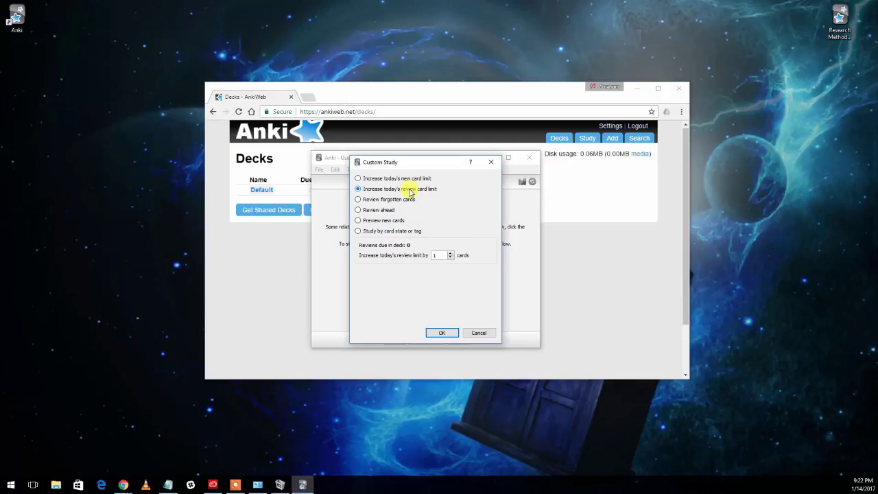
click(442, 334)
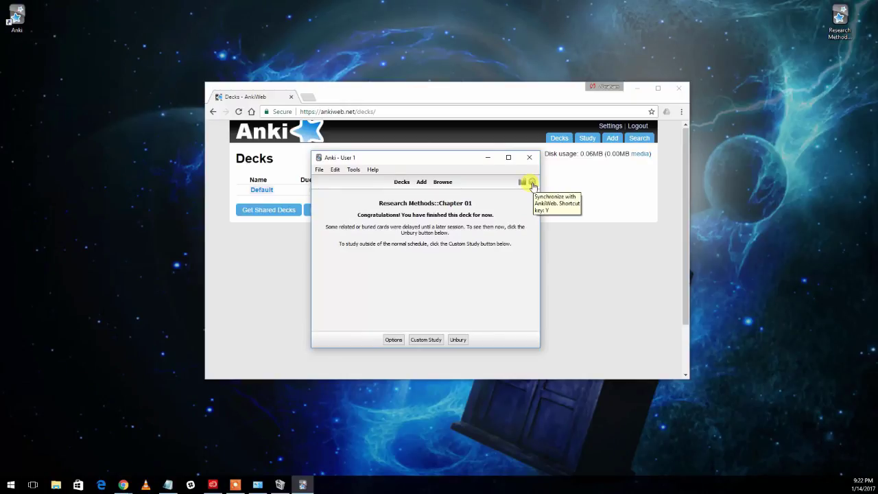
click(533, 184)
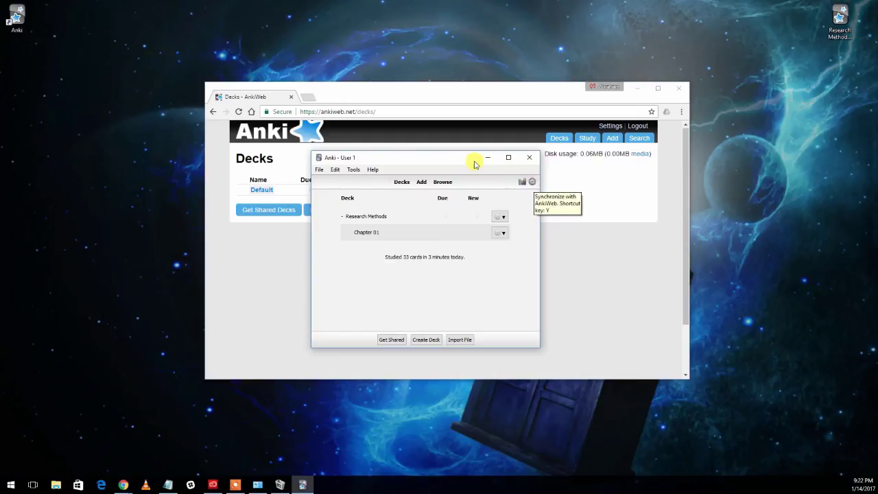
Step: Reload ankiweb.net/decks in Chrome, view Chapter 01 online, then go back to Decks
click(428, 96)
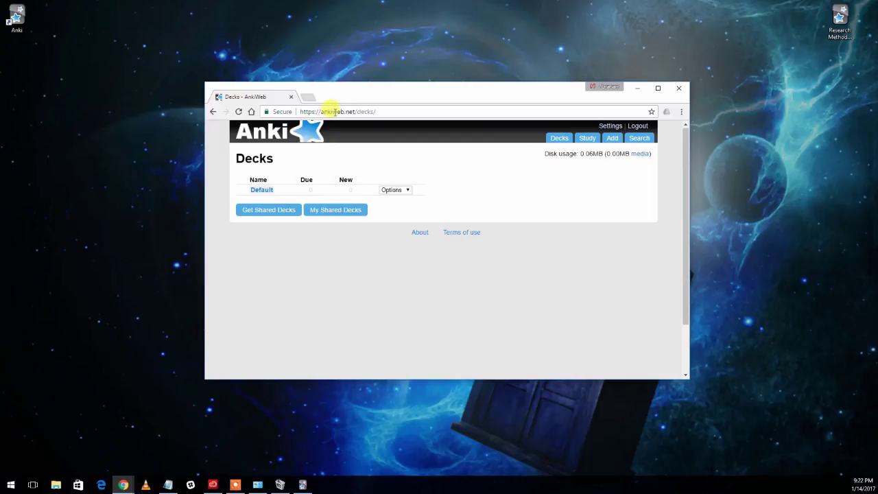
click(238, 112)
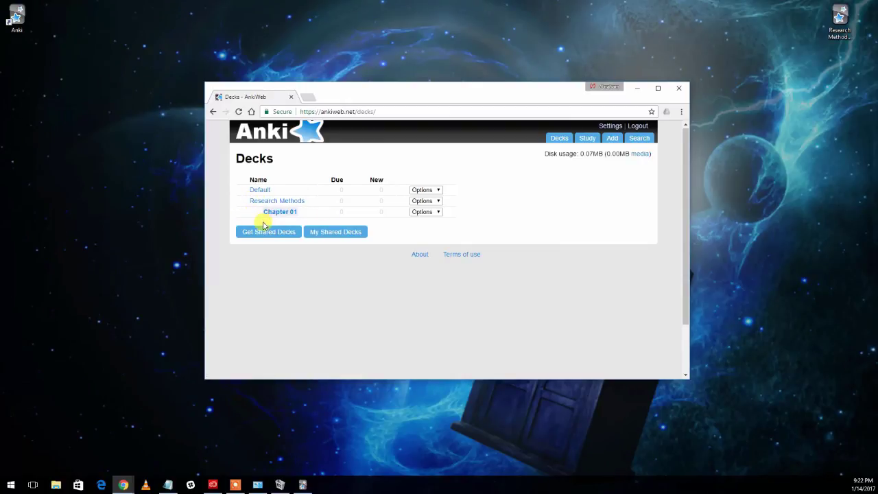
click(287, 212)
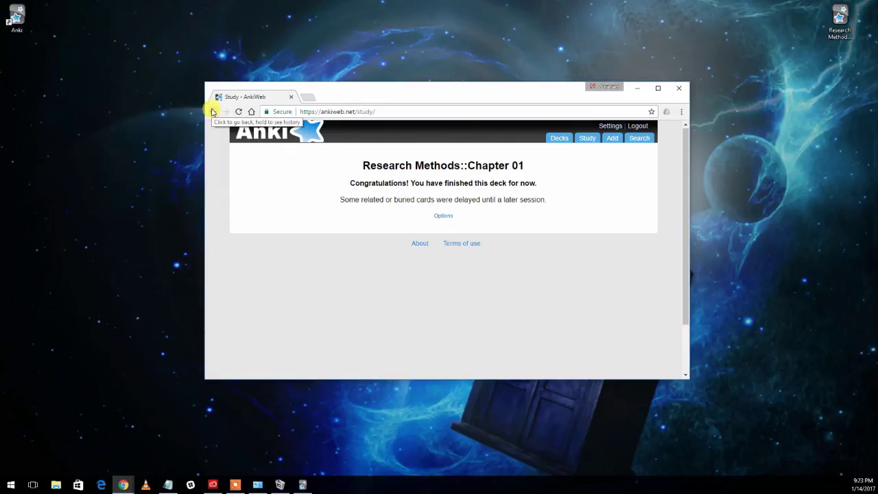
click(214, 112)
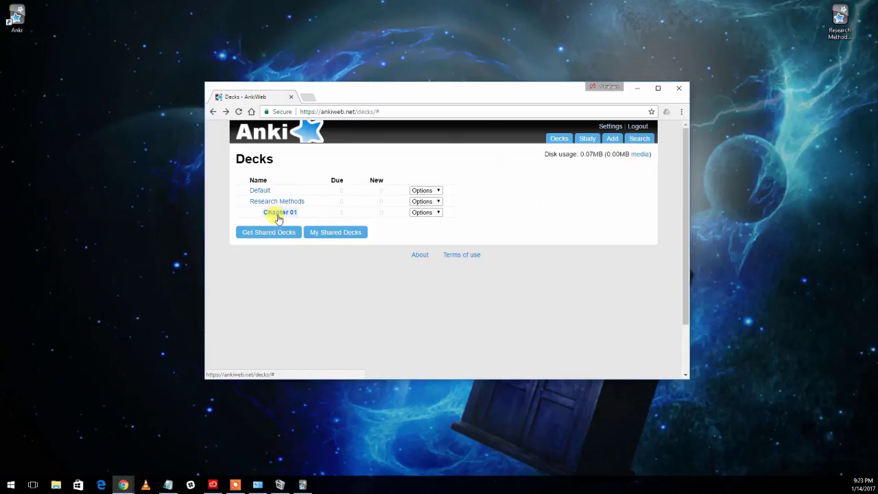
Step: Back in Anki, open the Chapter 01 deck and show its Statistics window
click(302, 484)
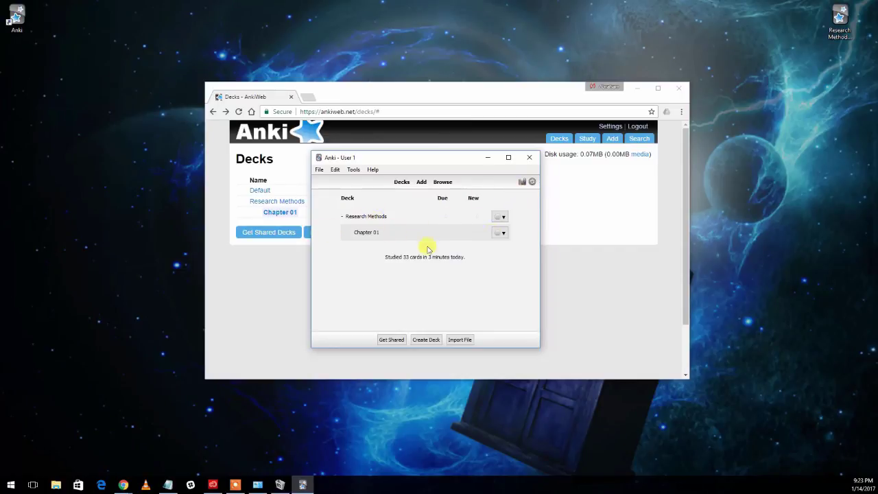
click(368, 233)
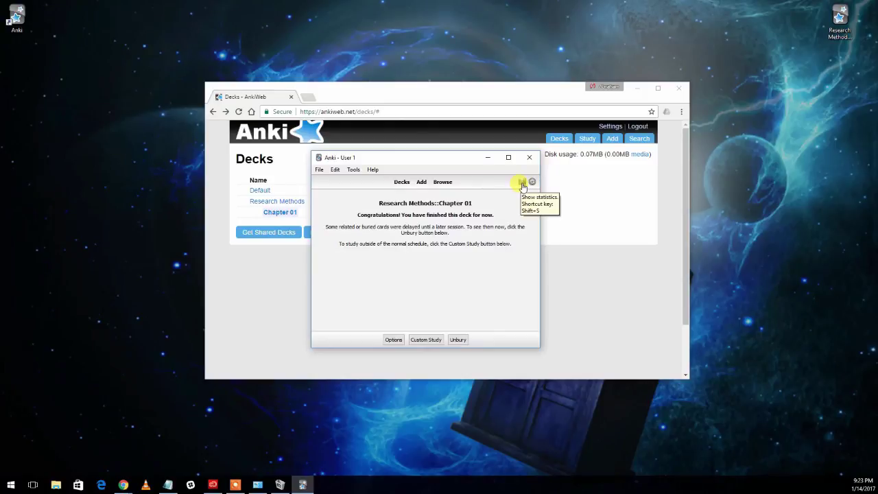
click(523, 183)
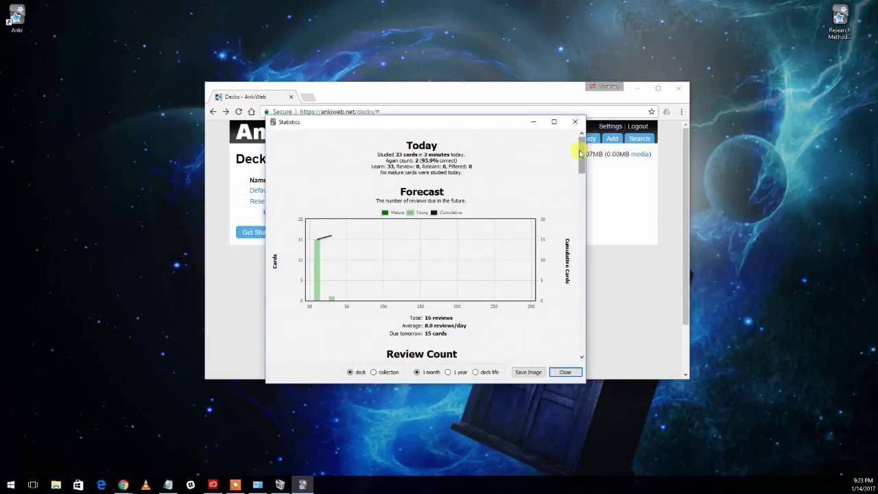
Step: Scroll the Chapter 01 statistics down to the Cards Types section showing 32 cards across 16 notes
mouse_move(581, 149)
mouse_down()
mouse_move(595, 211)
mouse_move(594, 342)
mouse_up()
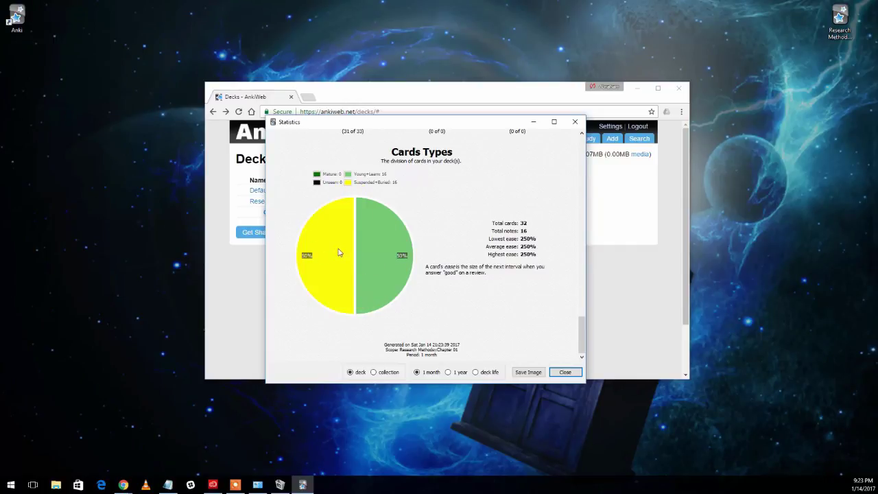
double_click(523, 223)
click(542, 226)
drag(324, 183, 343, 183)
click(332, 184)
drag(390, 183, 357, 182)
click(359, 182)
drag(377, 182, 391, 183)
drag(375, 180, 357, 177)
click(361, 181)
drag(363, 181, 355, 183)
drag(355, 183, 392, 189)
mouse_move(324, 208)
mouse_down()
mouse_move(310, 308)
mouse_move(347, 216)
mouse_up()
Step: Close Statistics and choose Export from the Chapter 01 deck's gear menu
click(565, 373)
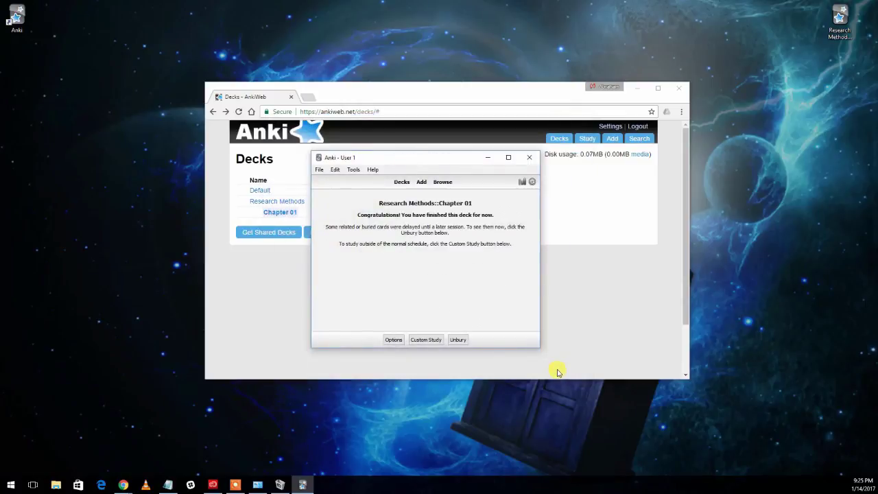
click(401, 183)
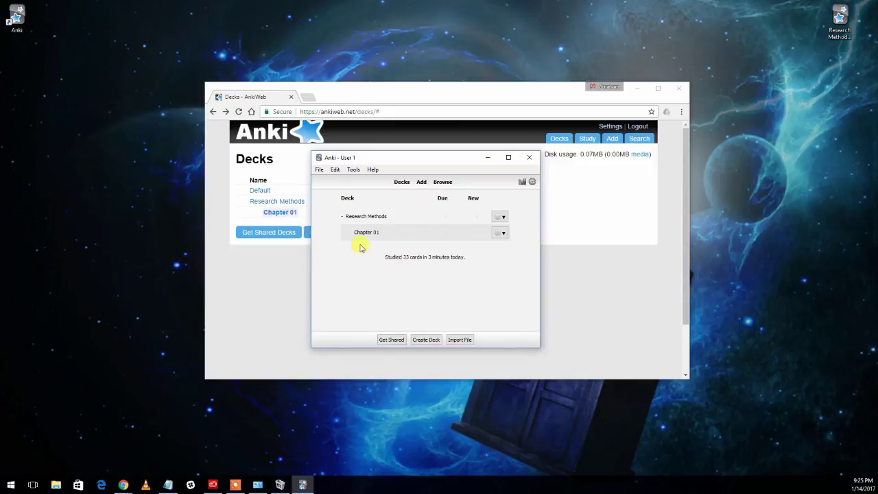
click(503, 235)
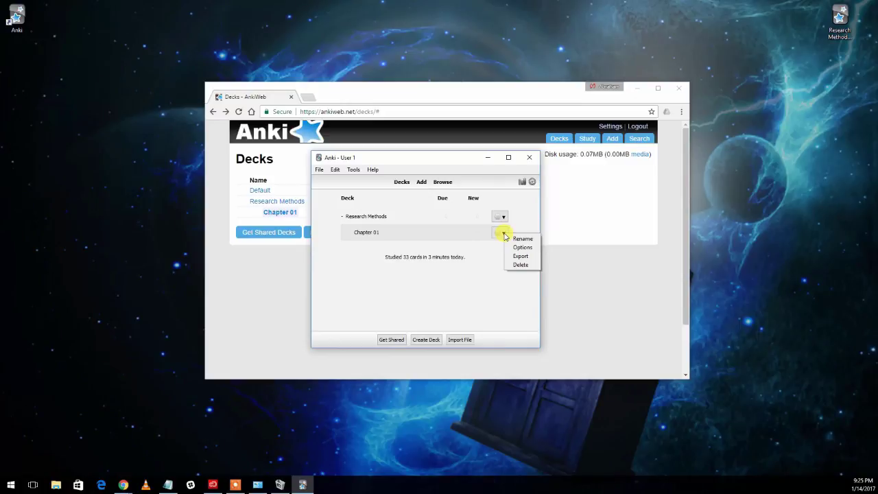
click(521, 256)
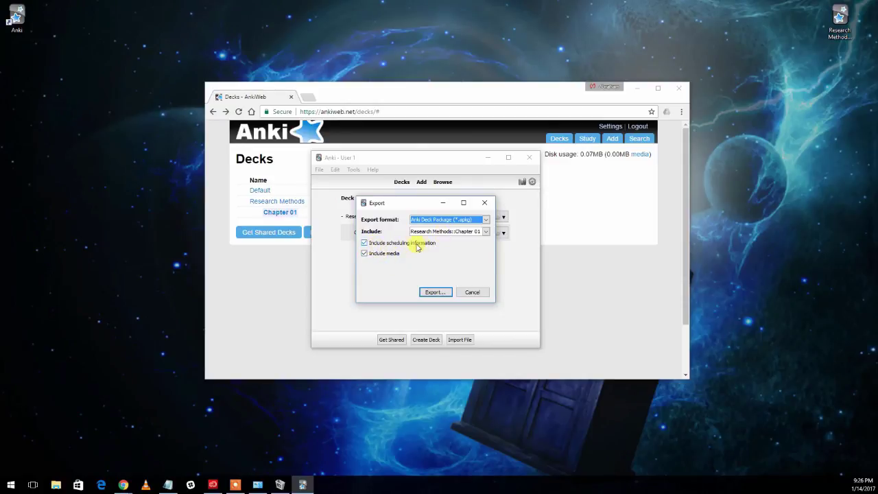
Step: Save the Chapter 01 .apkg to the Desktop with the student's name prefixed, overwriting the existing file
click(434, 294)
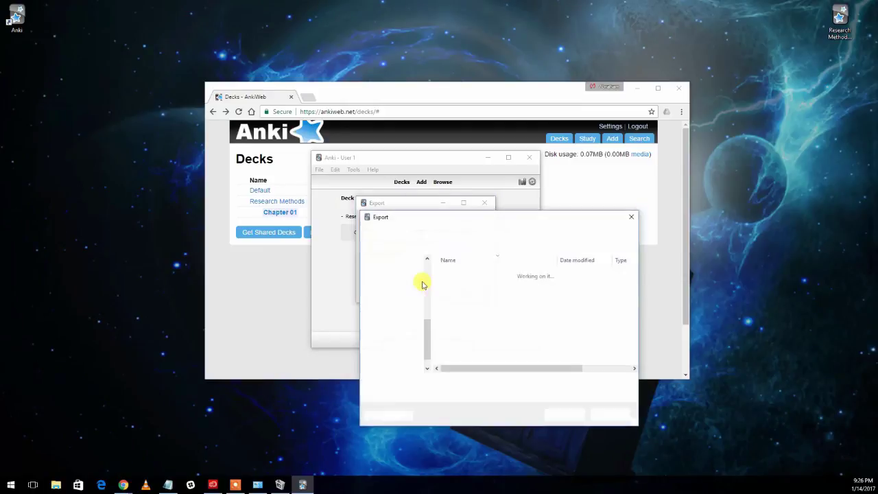
click(421, 382)
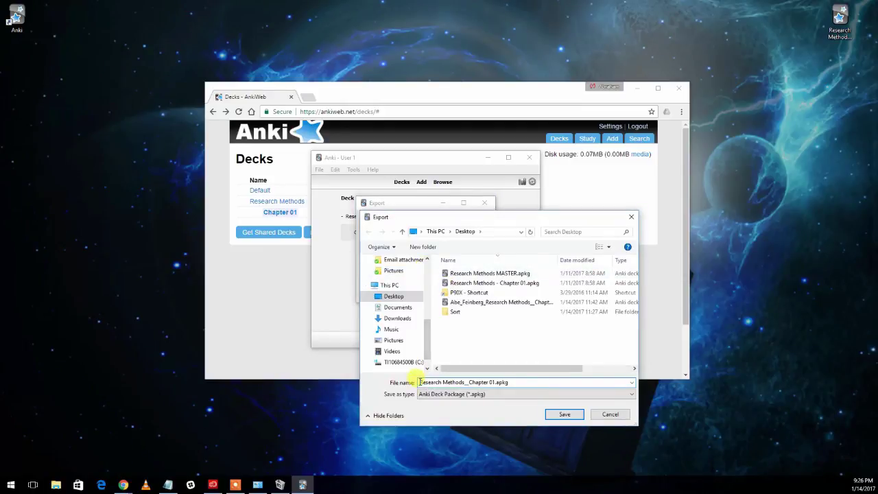
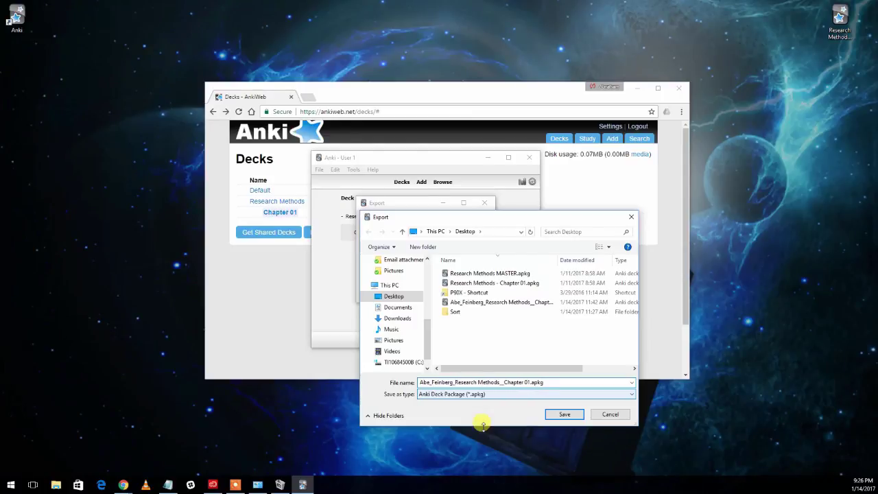
click(564, 414)
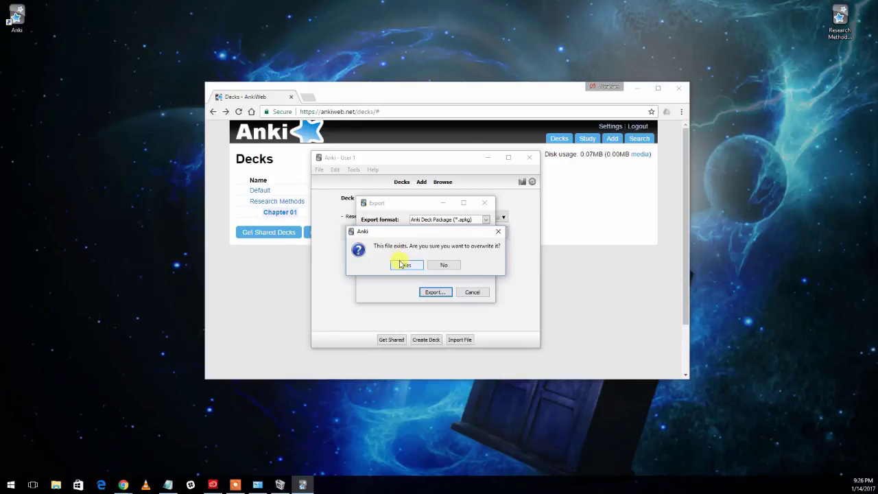
click(401, 264)
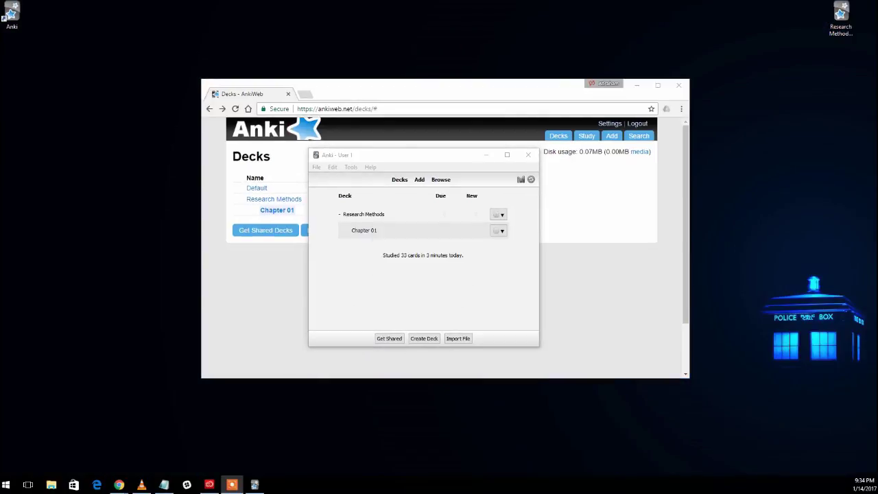